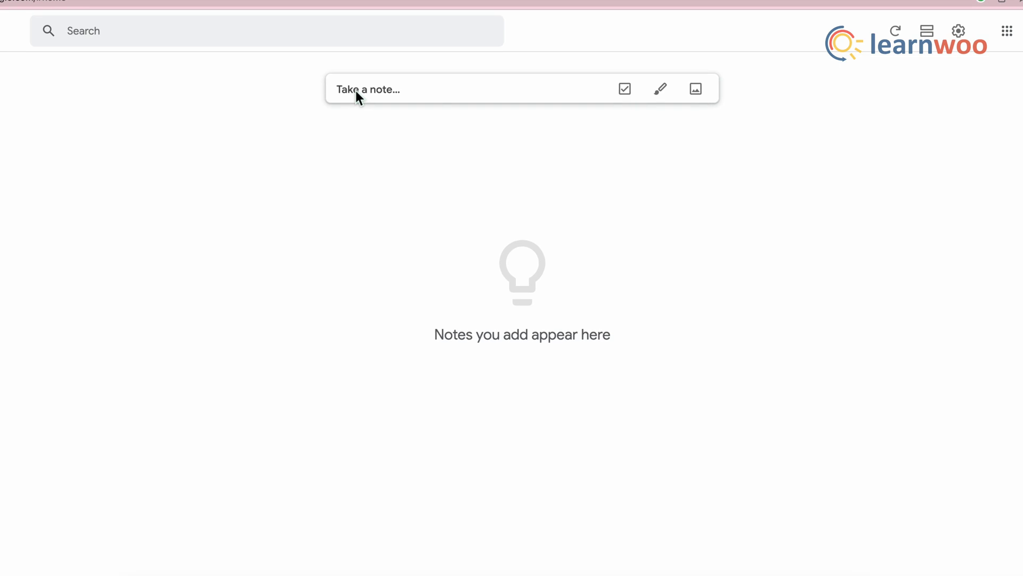
- Create a note titled Welcome reading Hello, with a next-week reminder for Jan 2, 2023, 8:00 AM
click(362, 98)
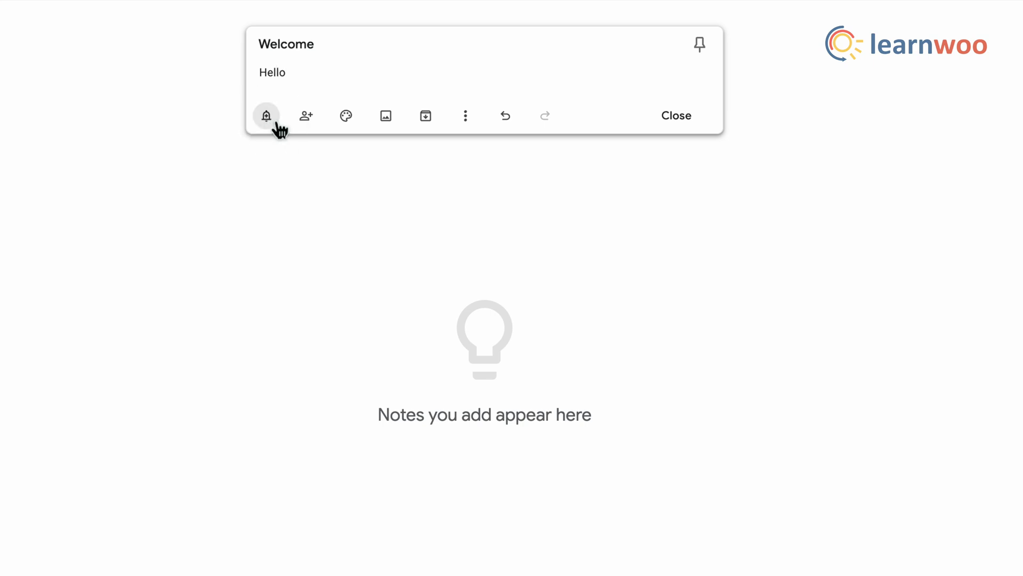
click(301, 251)
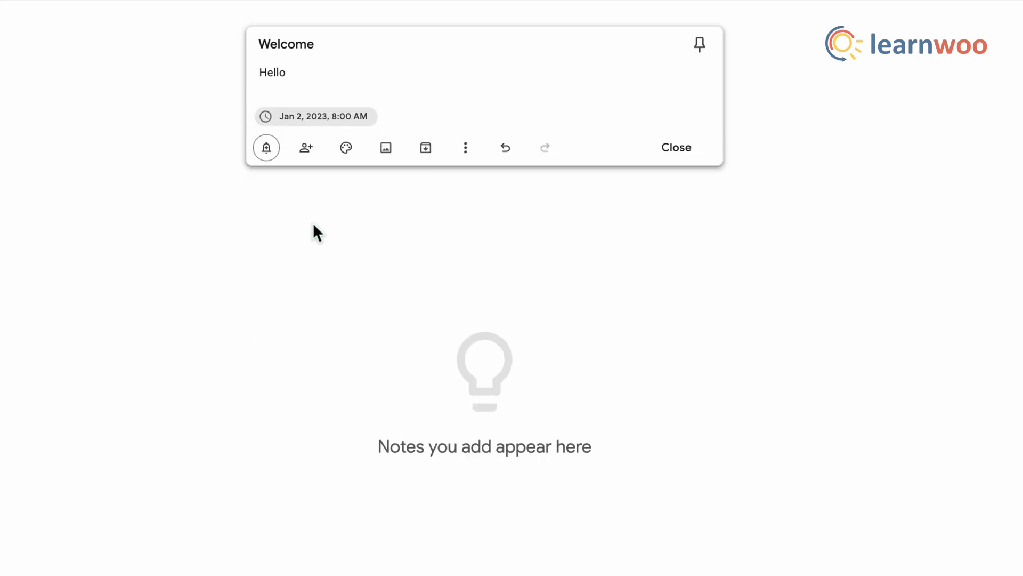
click(311, 153)
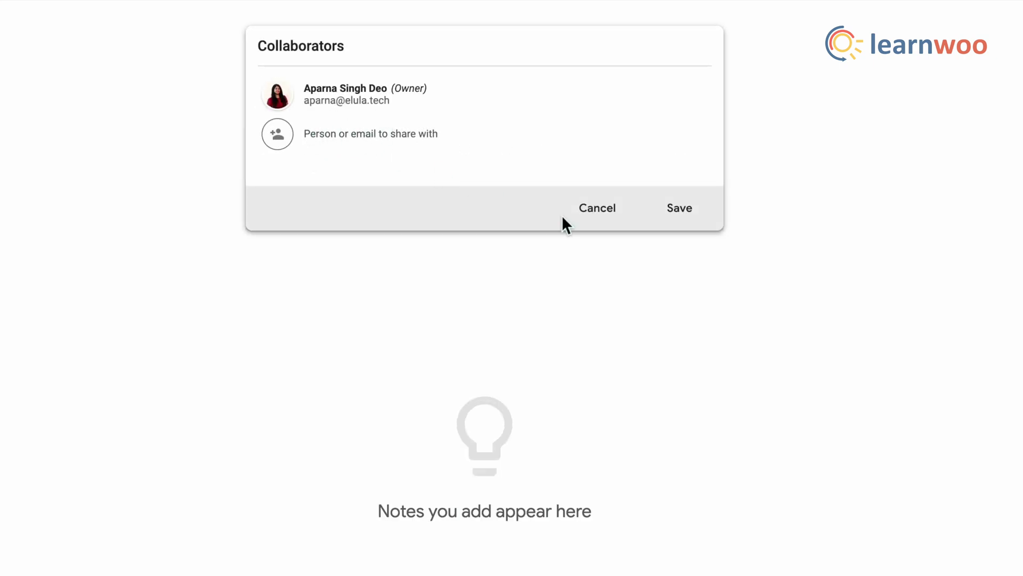
click(606, 219)
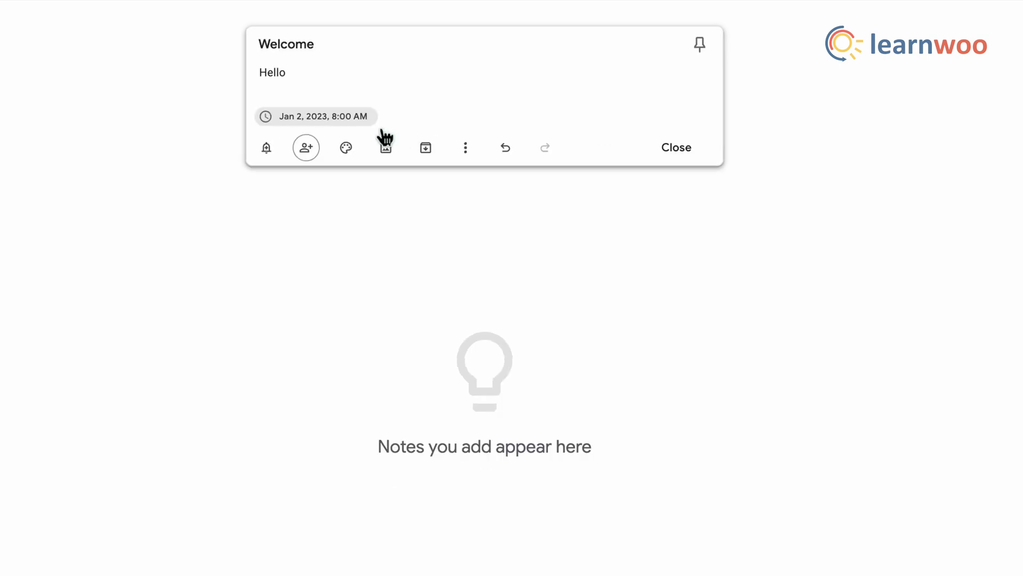
- Apply the noodle-bowl Food background to the Welcome note
click(348, 150)
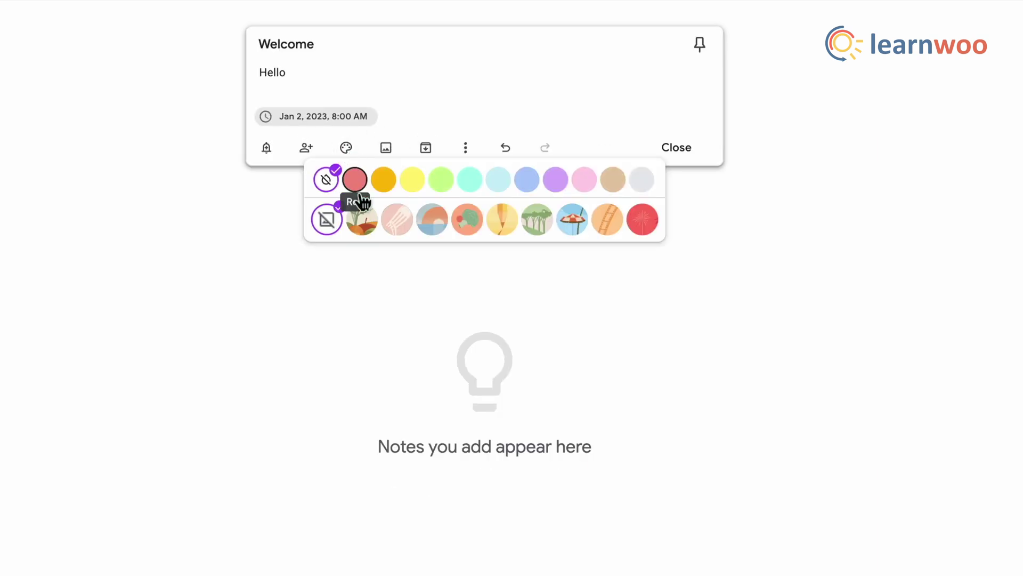
click(403, 233)
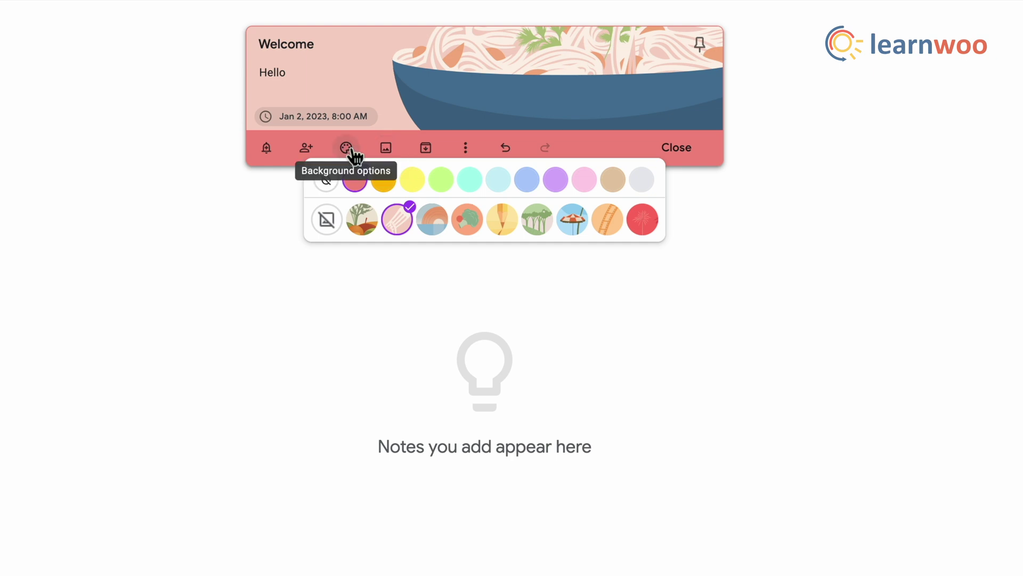
click(386, 150)
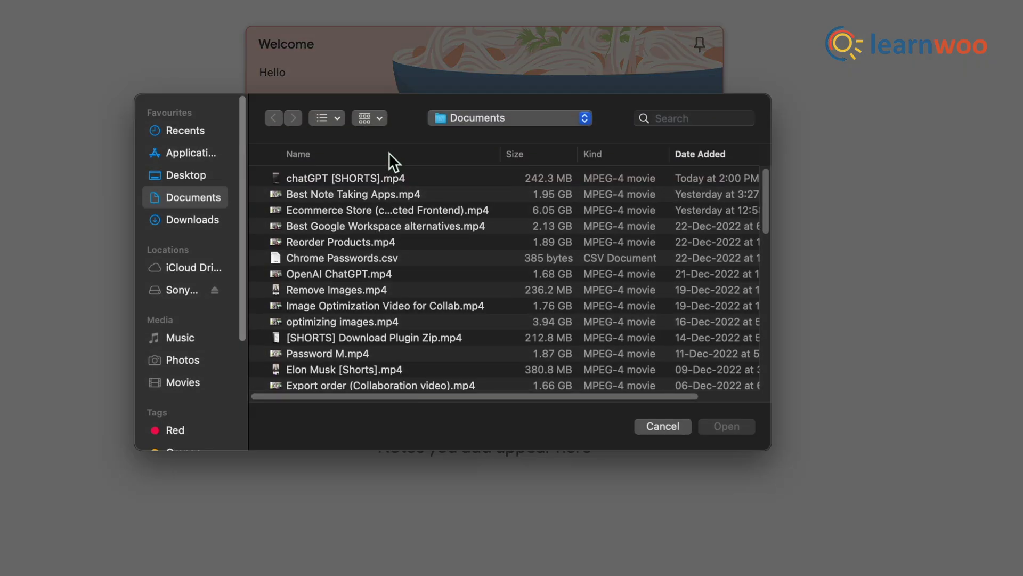
scroll(376, 297, down, 15)
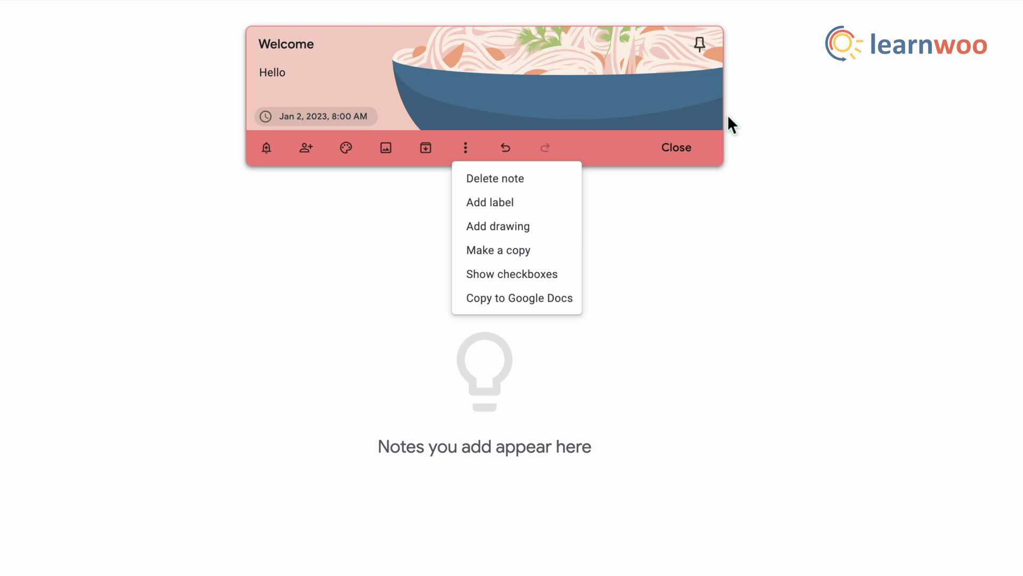
- Close the Welcome note, archive it, and view the Archive from the sidebar
click(694, 110)
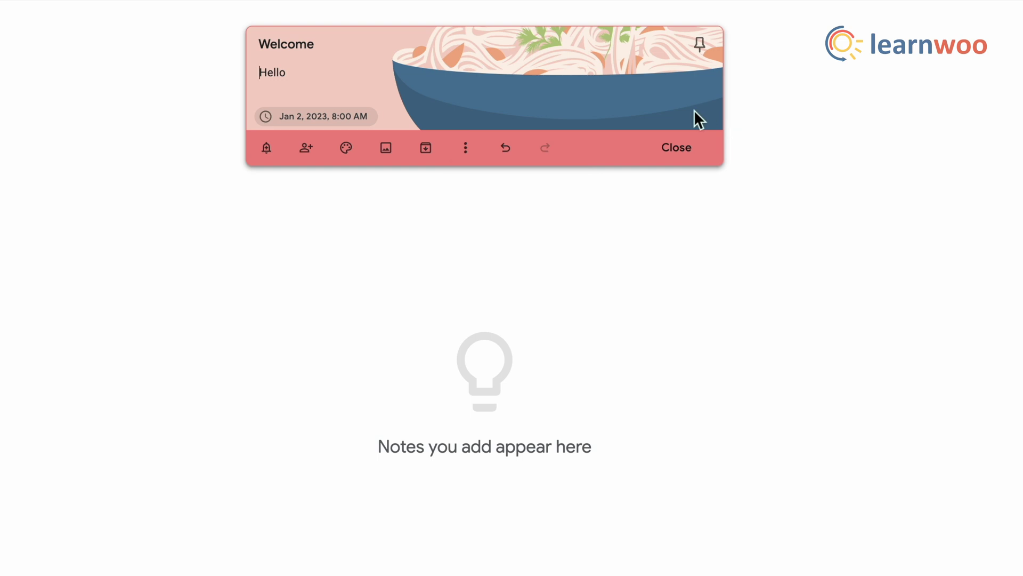
click(659, 214)
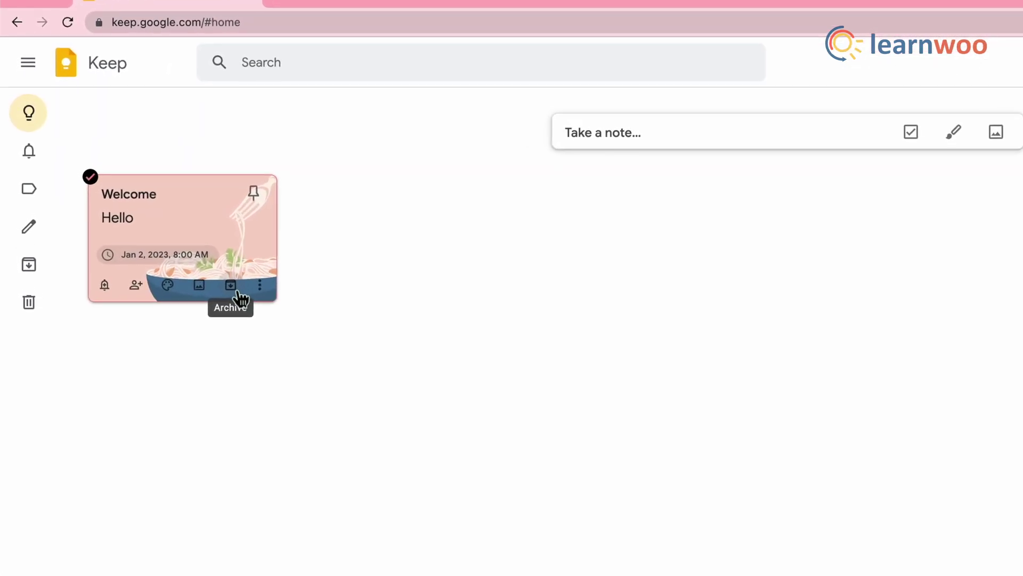
click(237, 292)
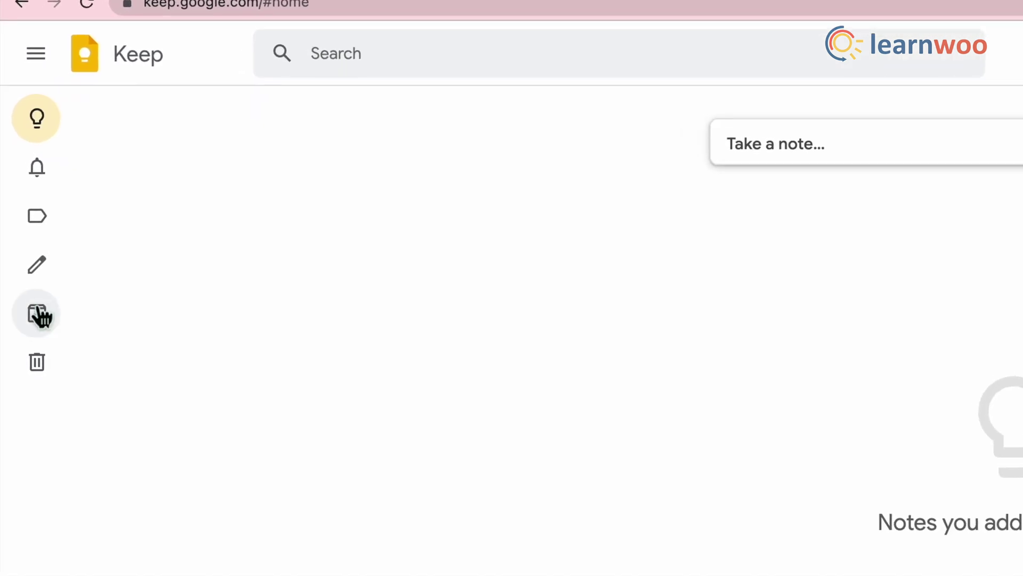
mouse_move(45, 234)
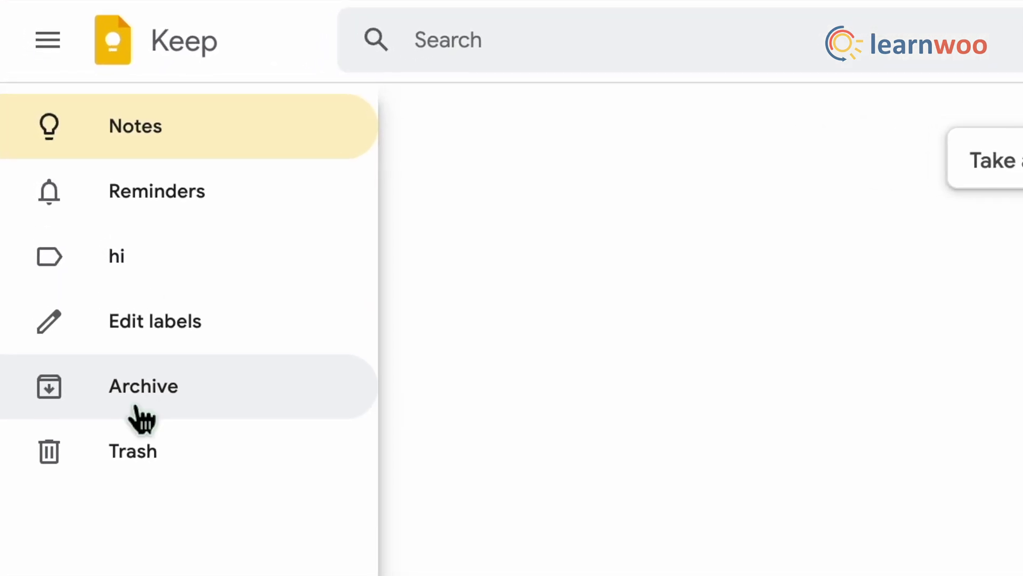
click(141, 415)
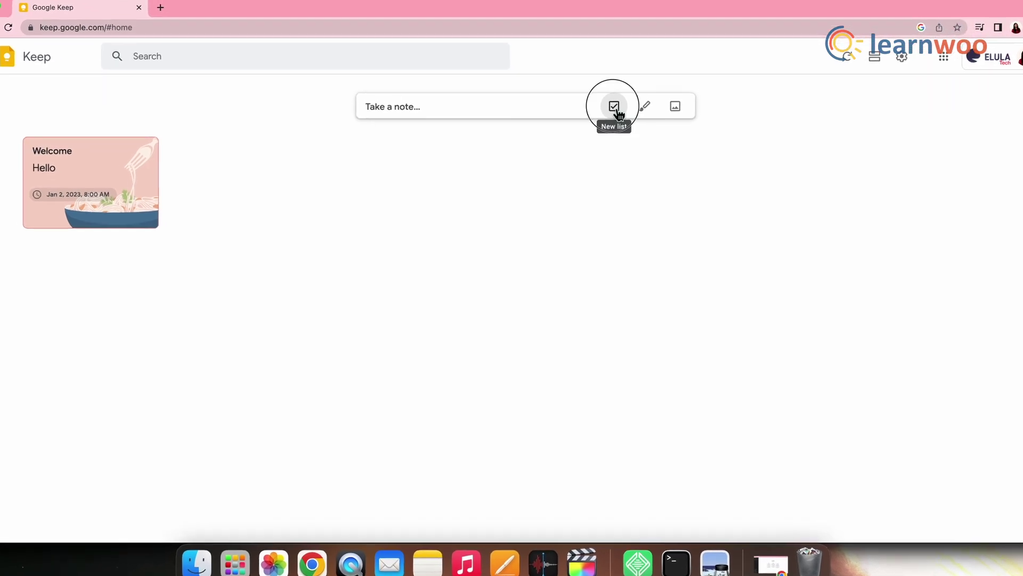
- Create a Grocery checklist with the items Bottled water, batteries and Raspberries
click(615, 109)
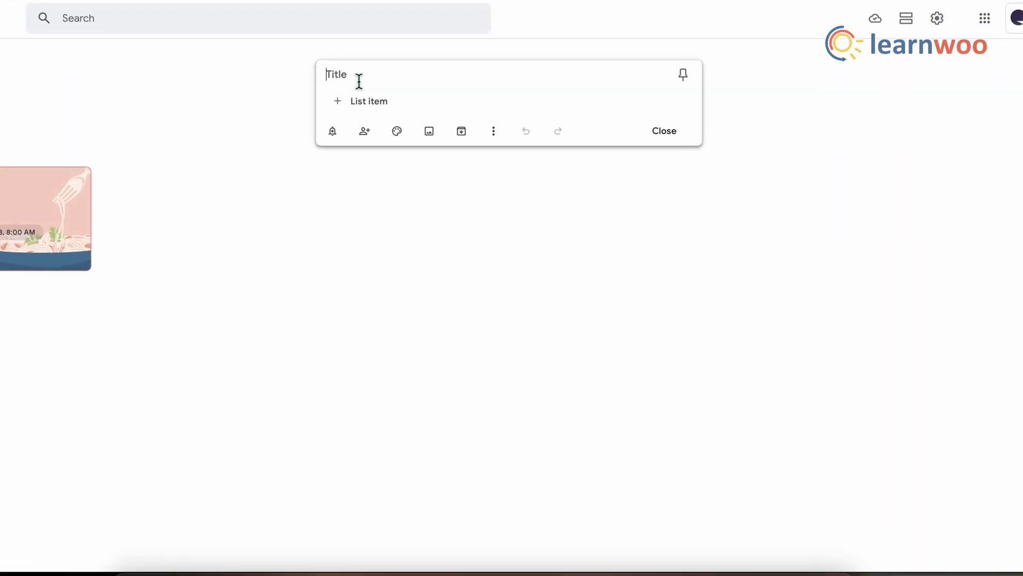
text(Grocery)
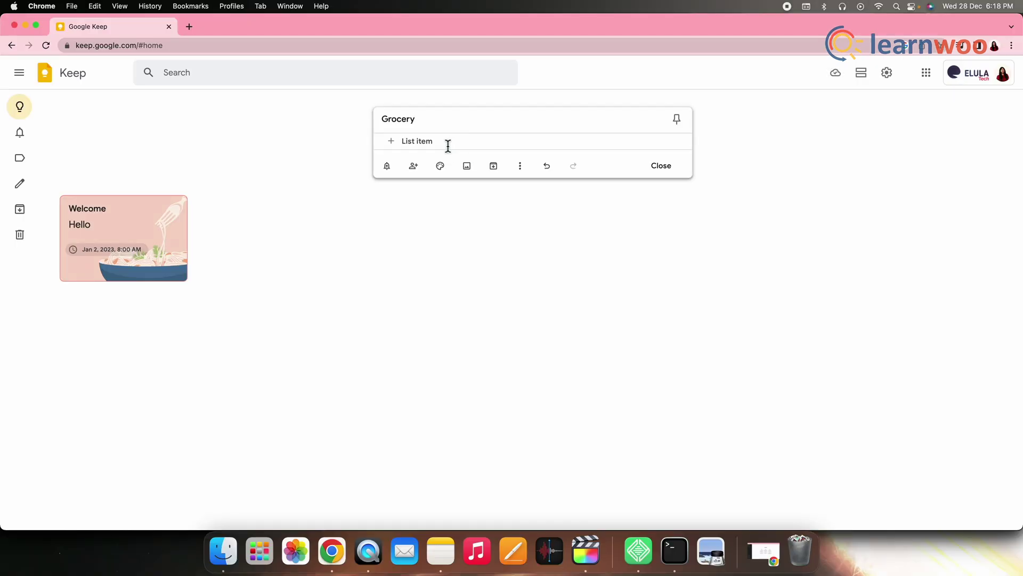
click(448, 142)
text(Bottle)
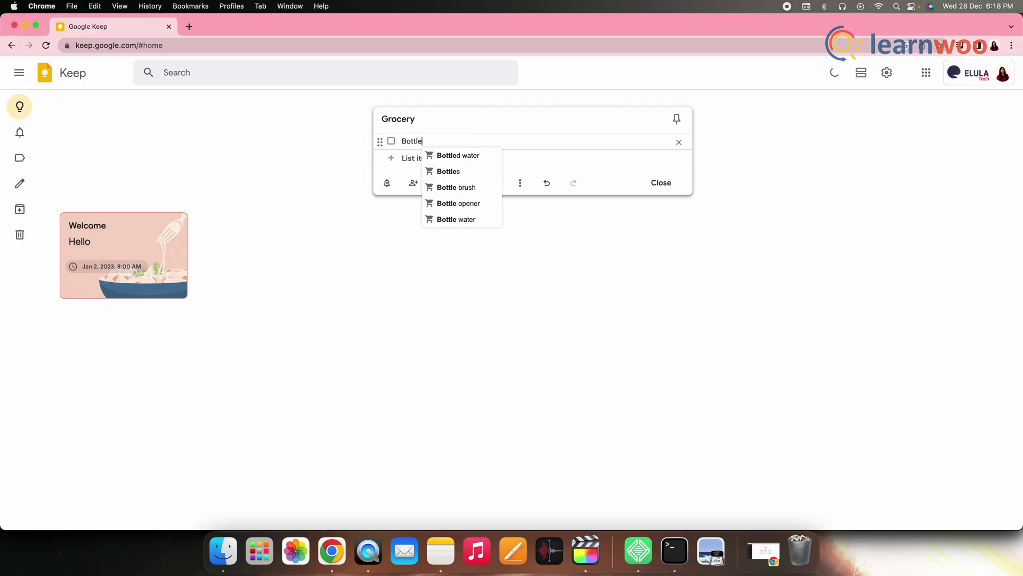
text(batteries)
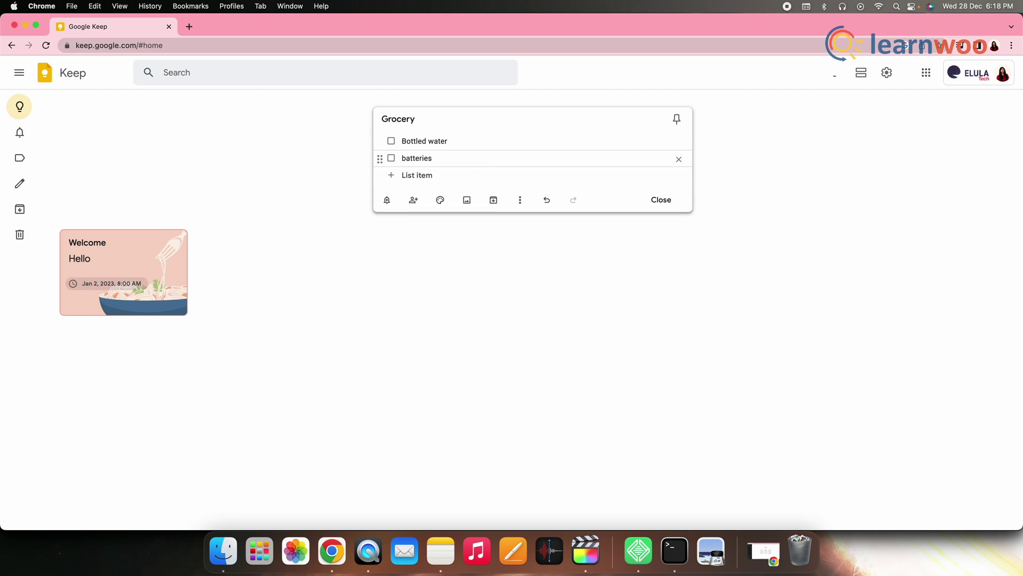
click(424, 176)
text(Raspberries)
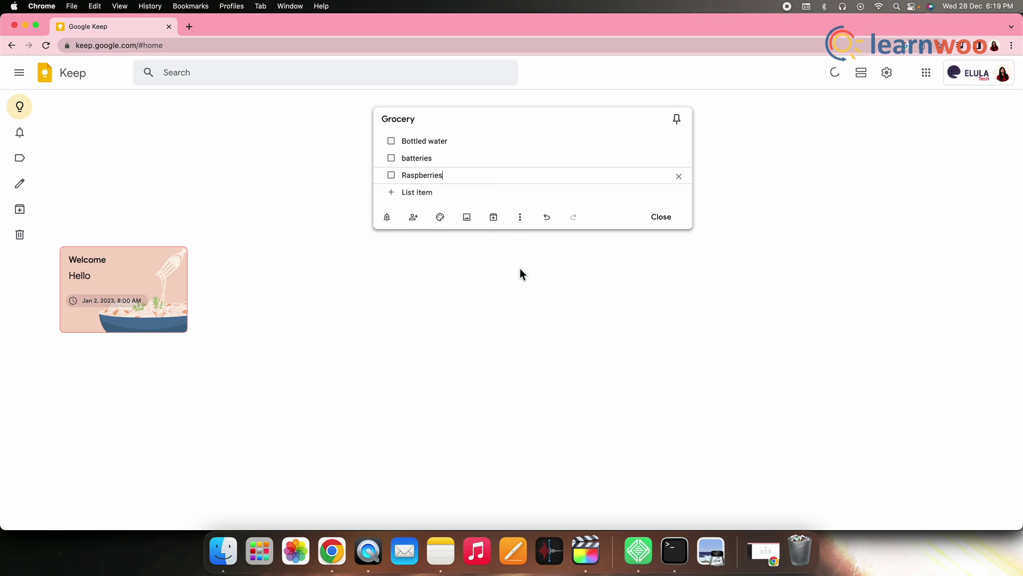
click(634, 247)
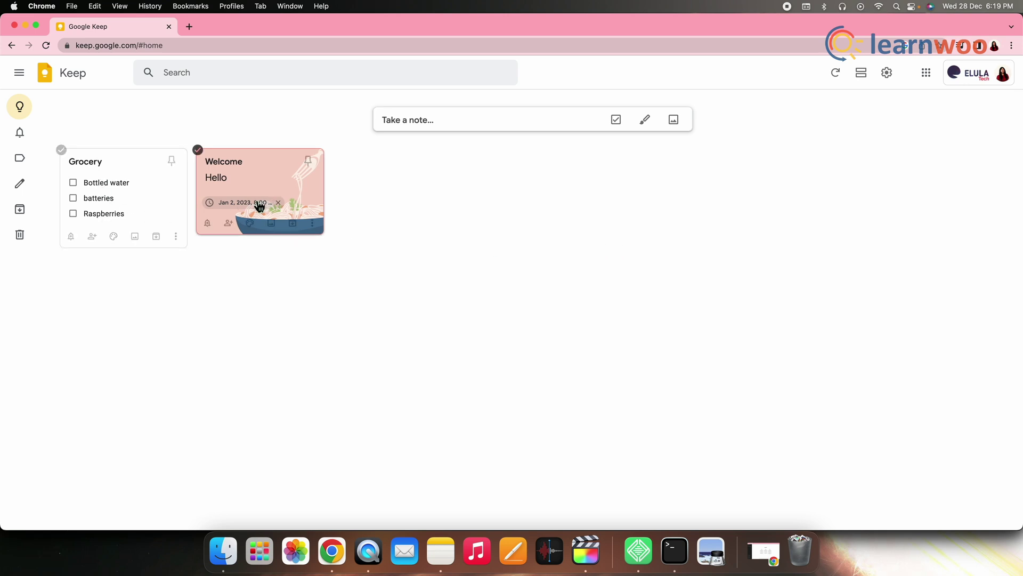
- Show checkboxes on the Welcome note and drag batteries above Bottled water in Grocery
click(320, 225)
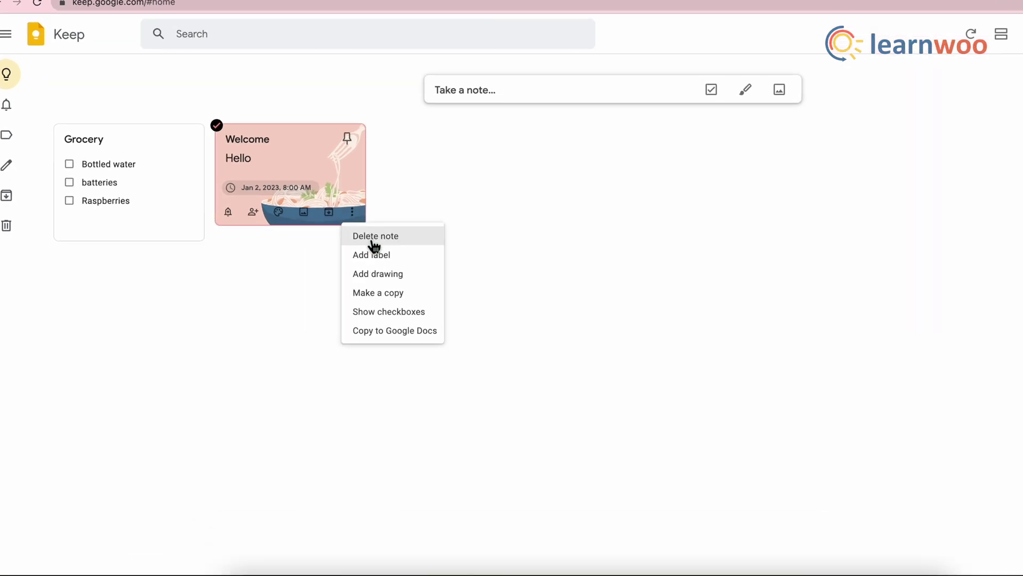
click(404, 320)
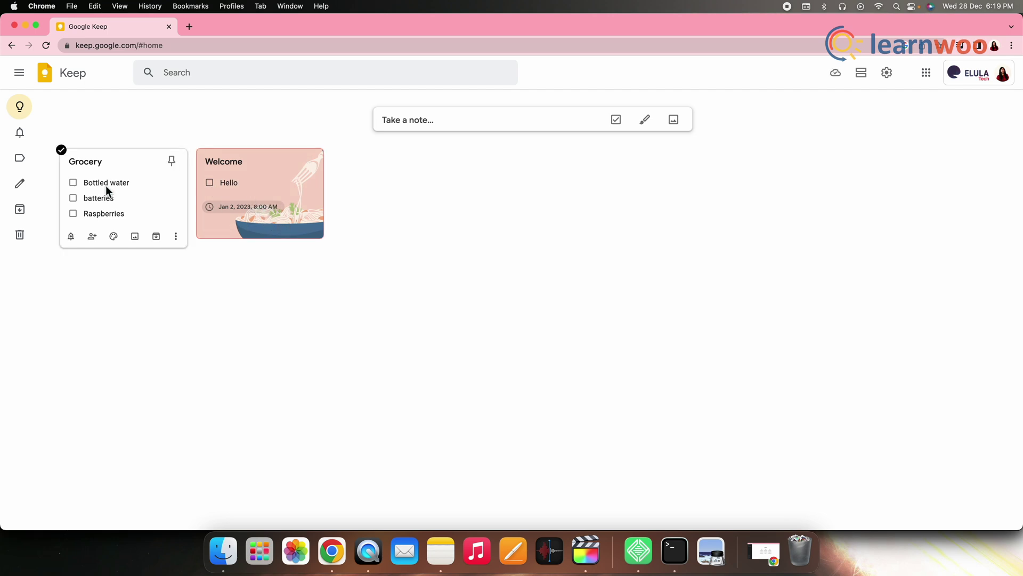
click(92, 190)
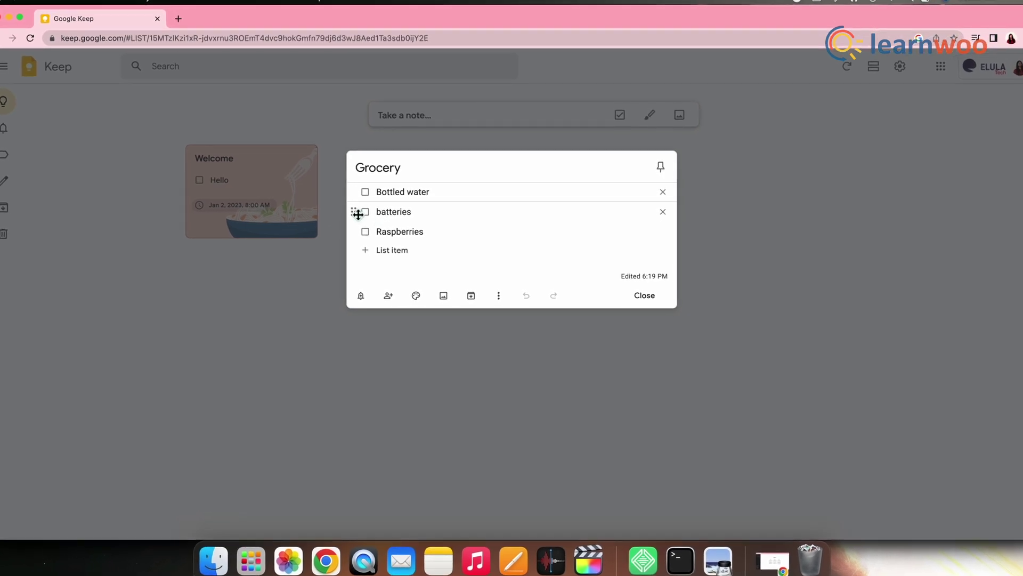
drag(357, 214, 353, 189)
drag(345, 230, 337, 205)
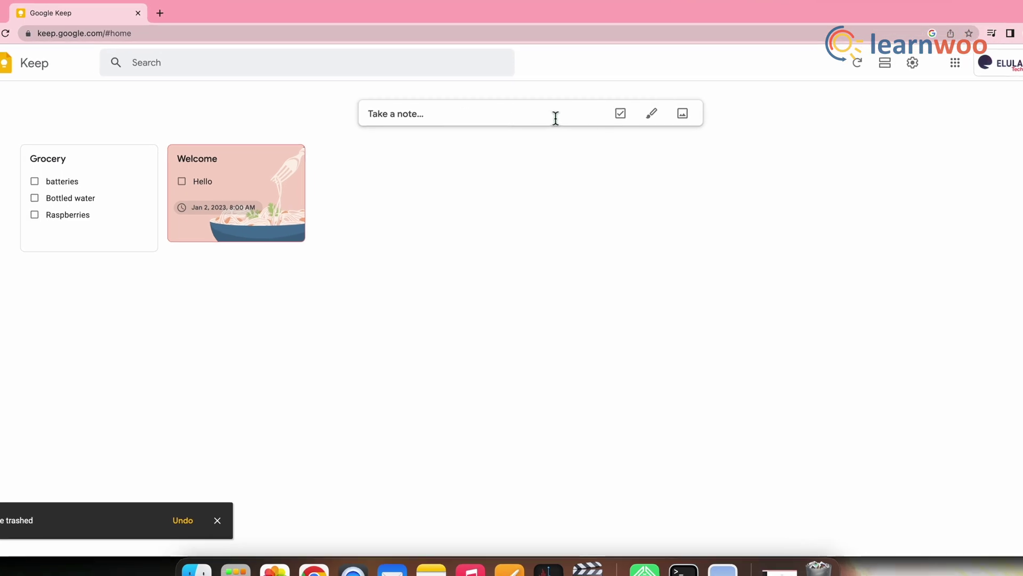
- Draw a red rectangle in a new drawing note titled Square
click(693, 88)
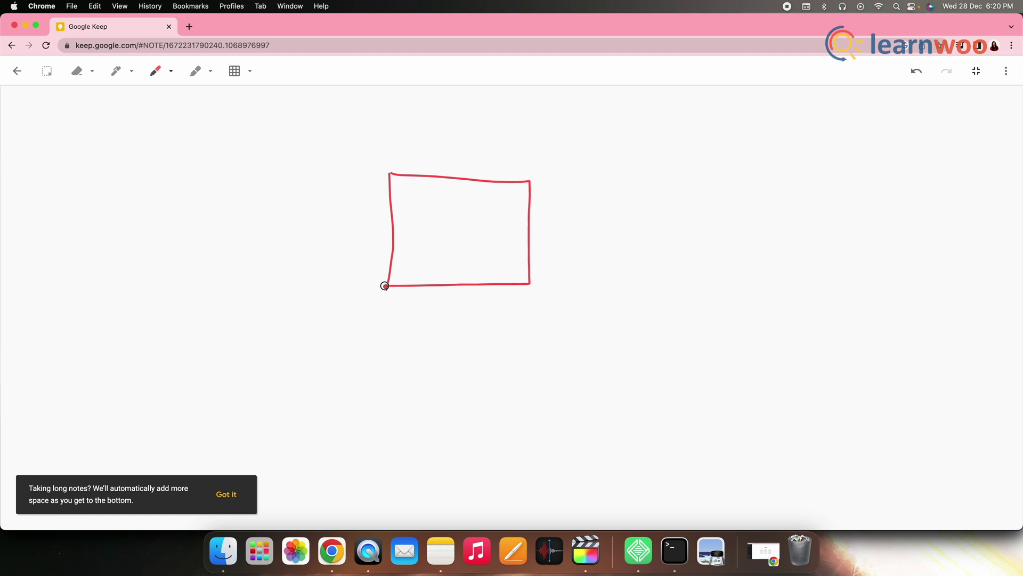
click(17, 72)
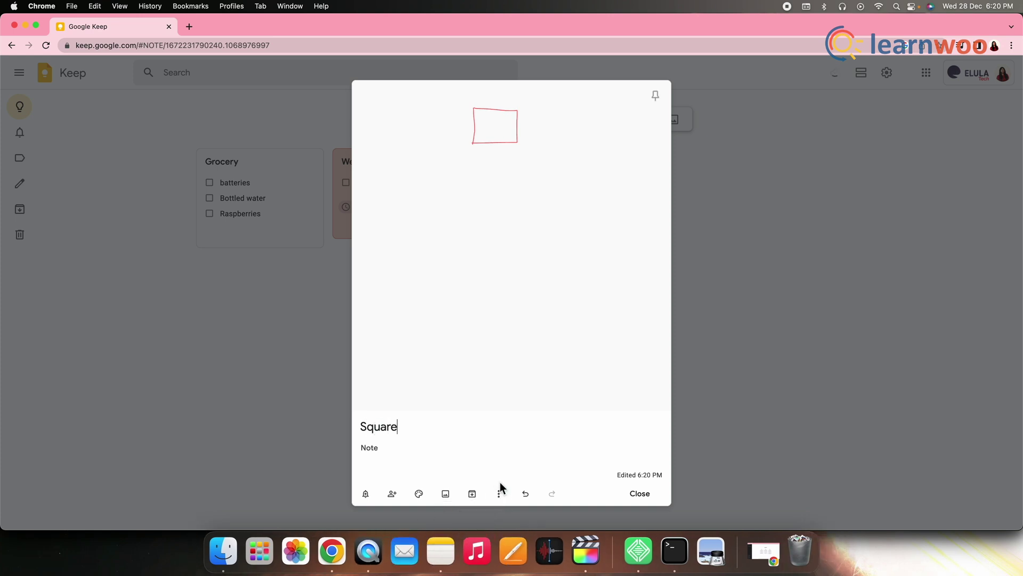
click(730, 467)
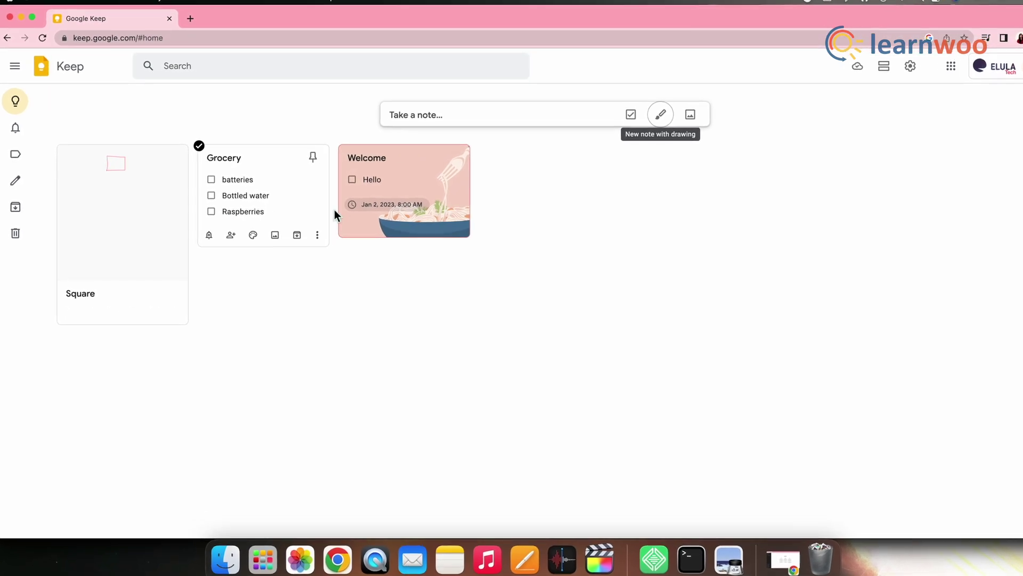
- Select the Grocery and Welcome notes and tag both with a new Important label
click(199, 146)
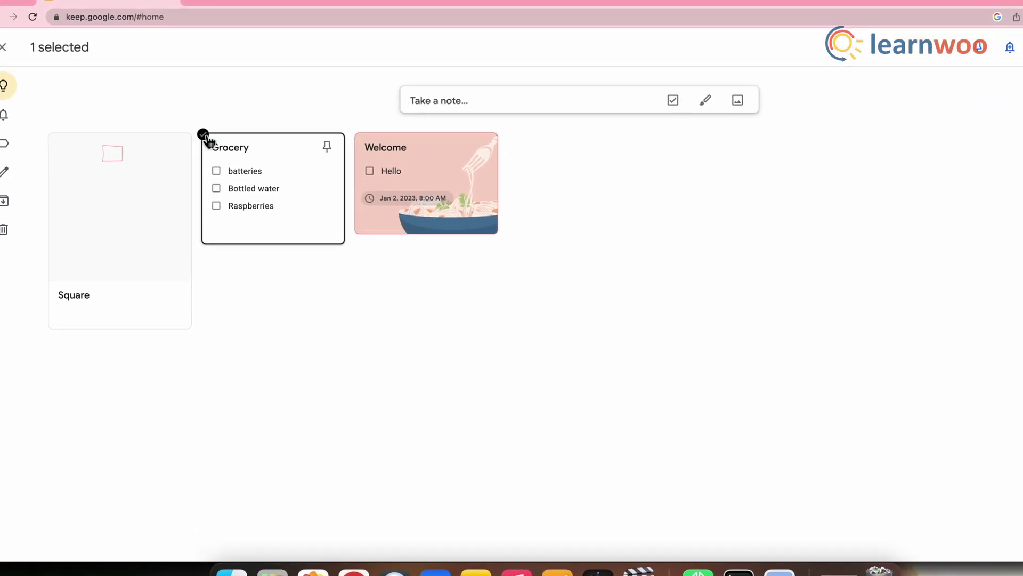
click(357, 137)
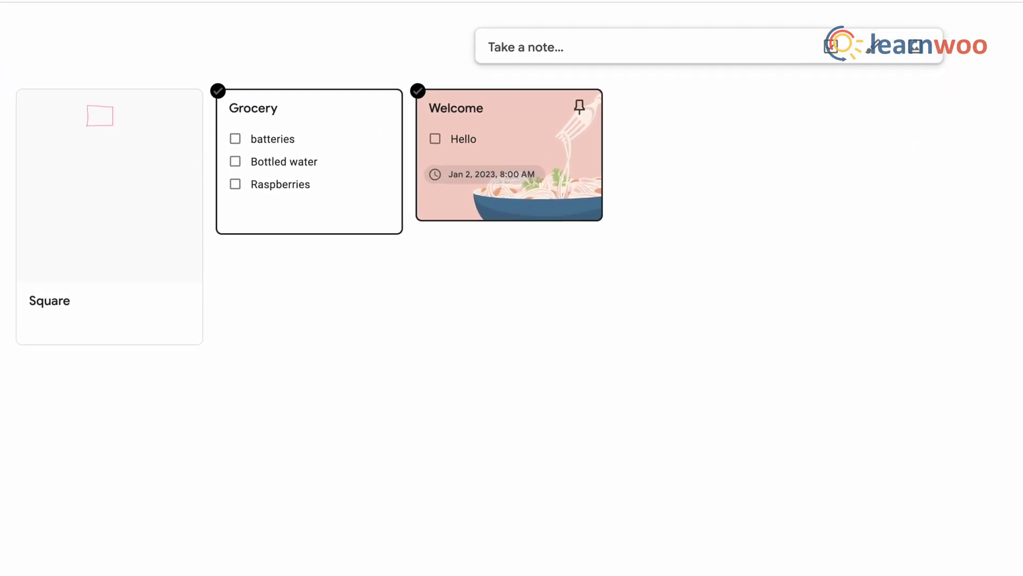
click(1002, 72)
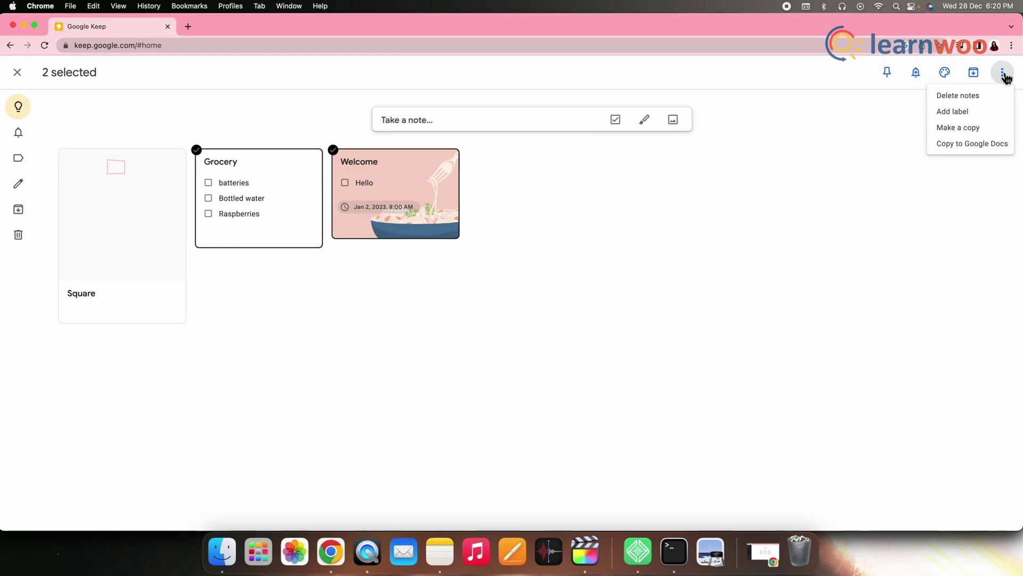
click(978, 113)
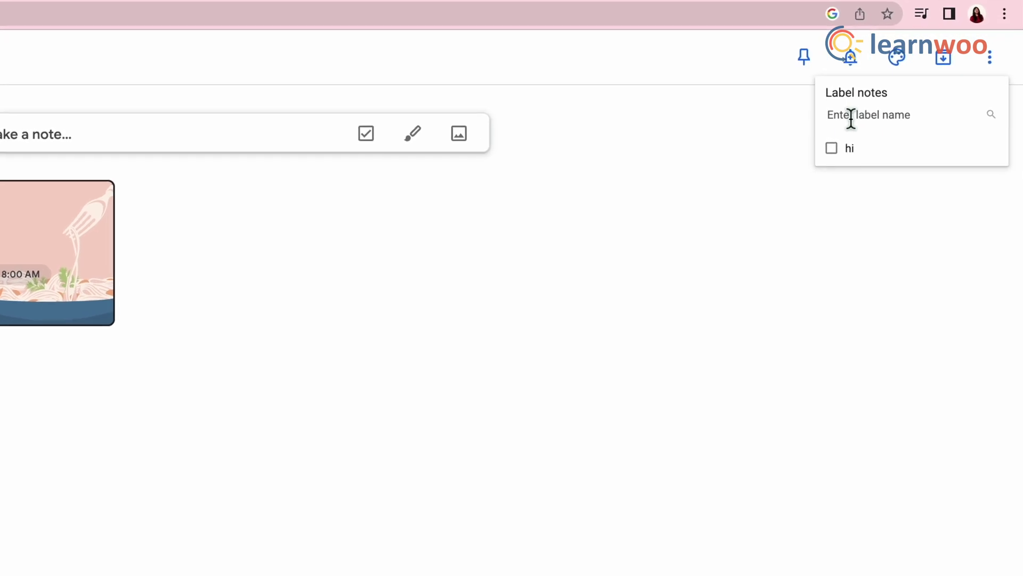
text(Important)
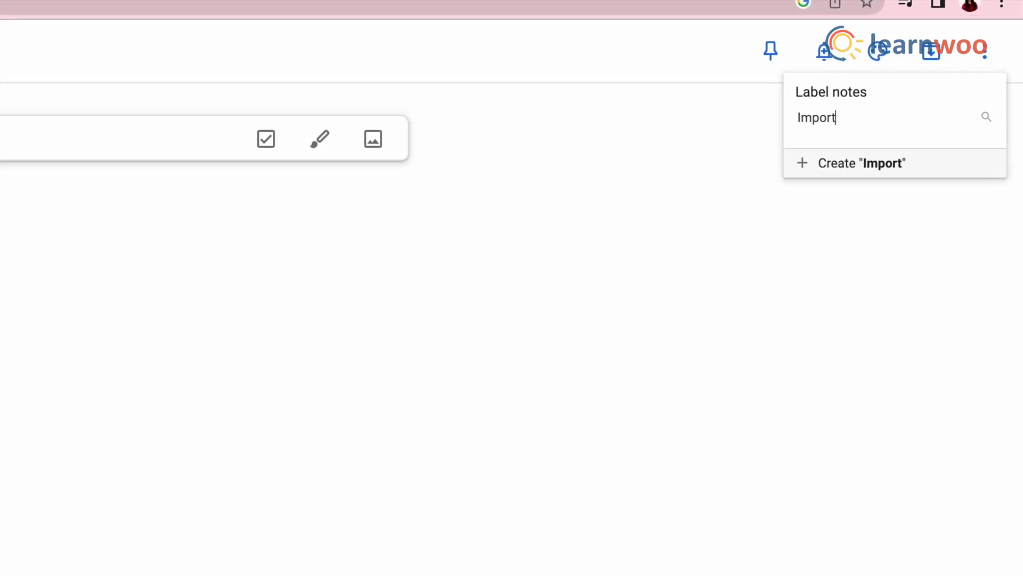
click(853, 179)
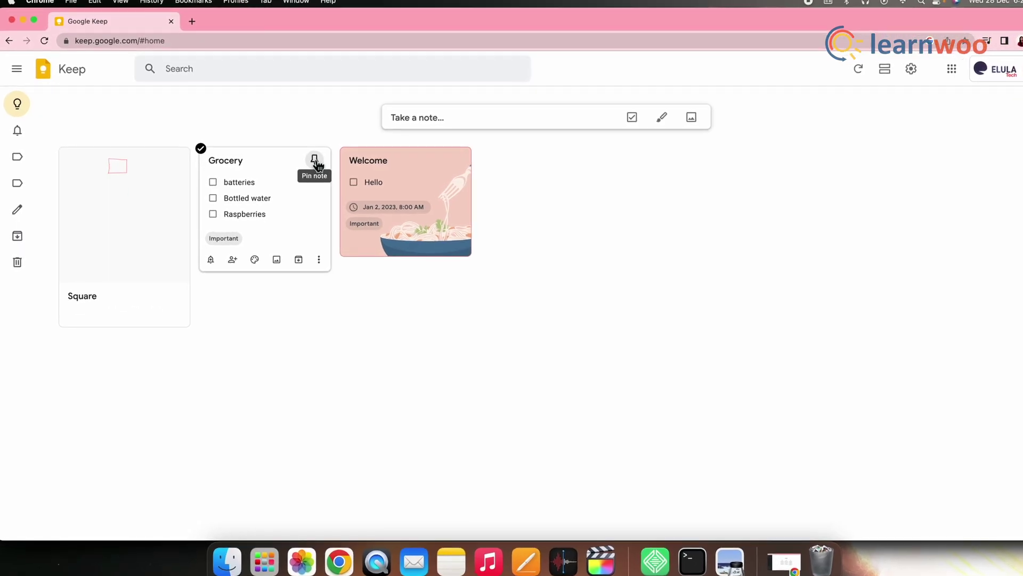
- Pin the Welcome and Grocery notes, then bring up Welcome's Collaborators sharing dialog
click(461, 159)
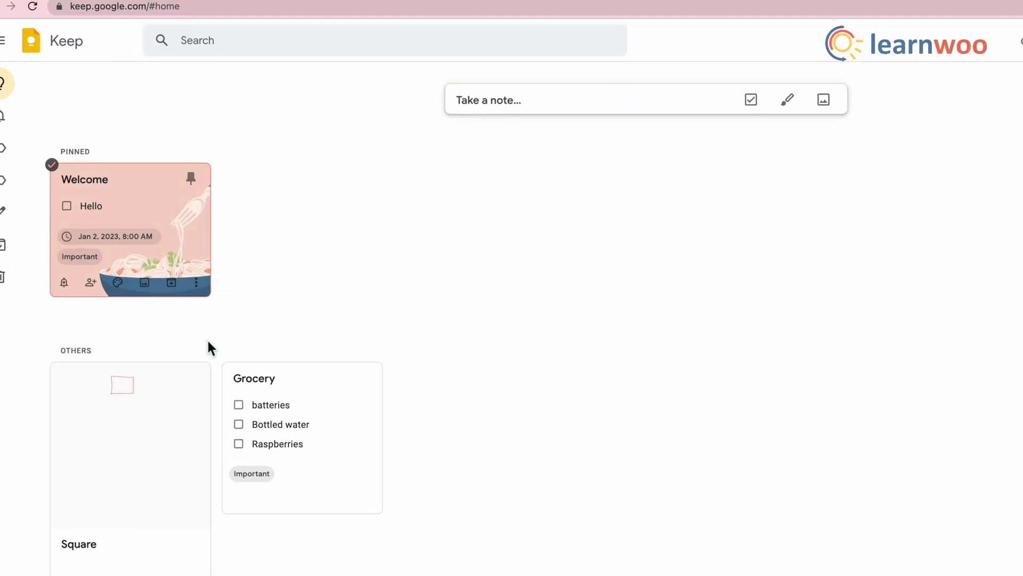
click(370, 382)
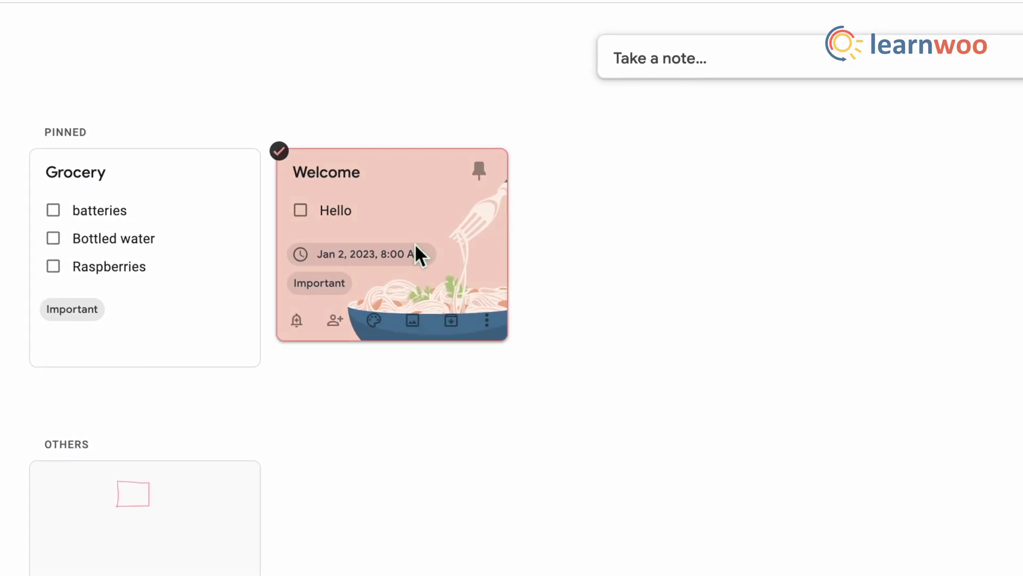
click(430, 217)
click(845, 332)
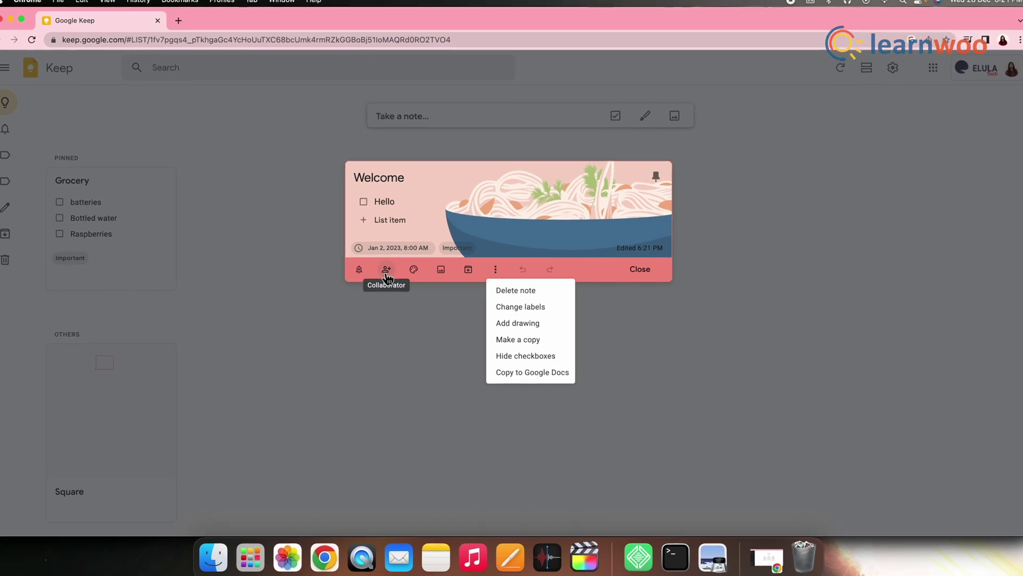
click(646, 332)
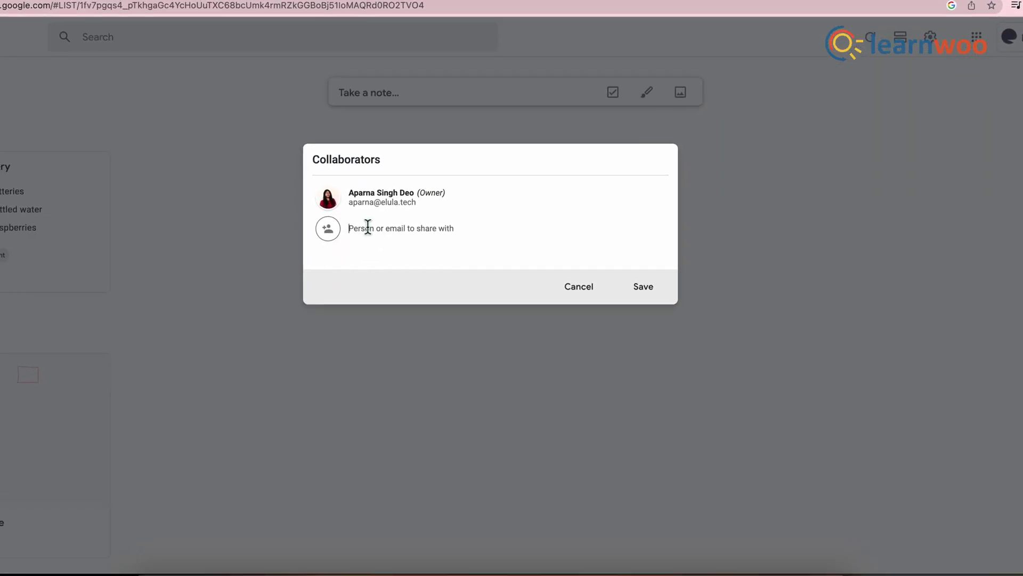